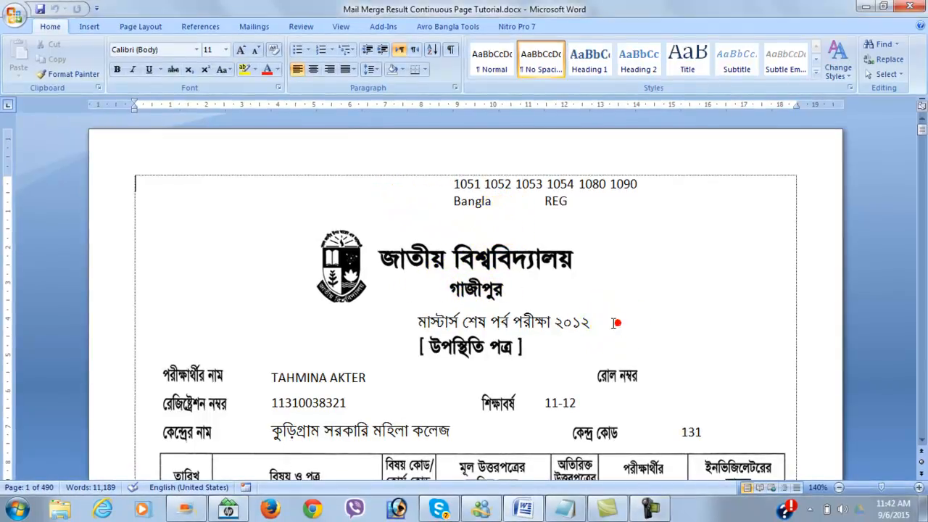
Scroll through the merged pages to examine the page numbers in their footers.
{"action": "scroll", "coordinate": [551, 337], "scroll_direction": "down", "scroll_amount": 5}
{"action": "scroll", "coordinate": [551, 337], "scroll_direction": "down", "scroll_amount": 15}
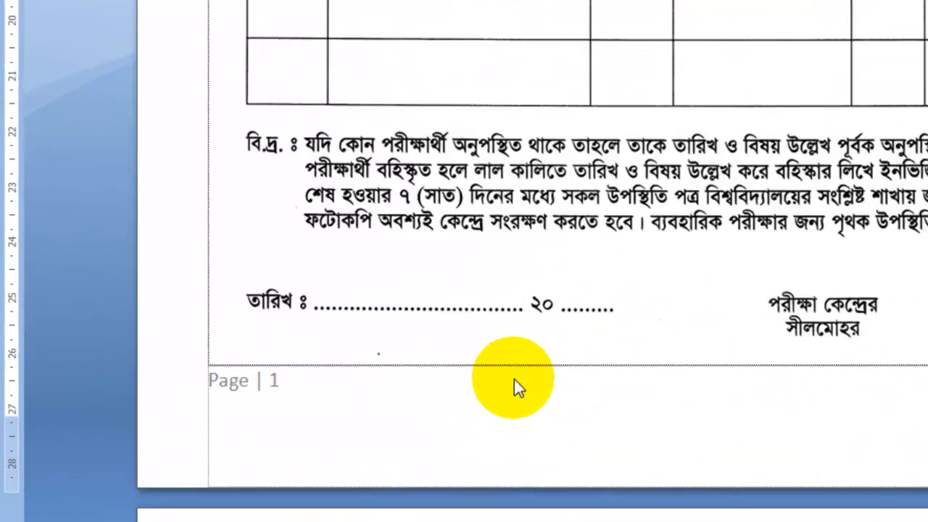
{"action": "scroll", "coordinate": [812, 391], "scroll_direction": "down", "scroll_amount": 10}
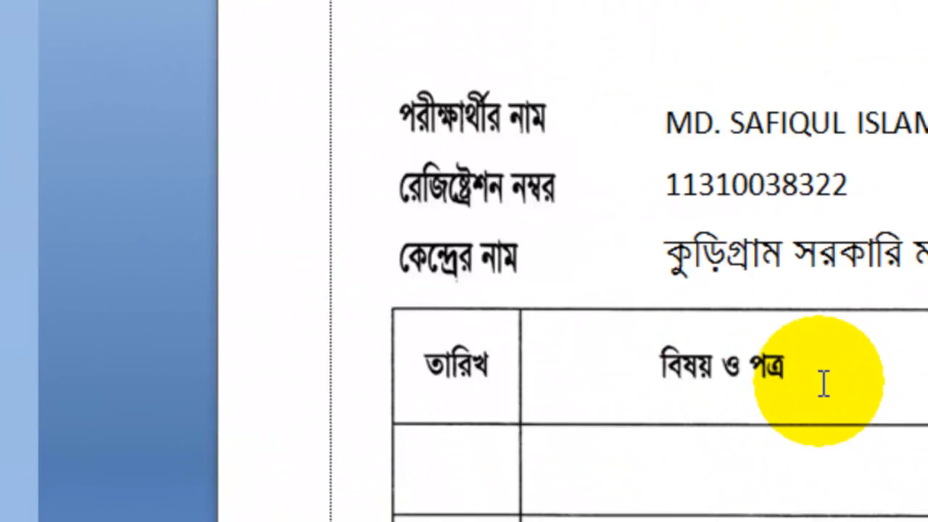
{"action": "scroll", "coordinate": [820, 411], "scroll_direction": "up", "scroll_amount": 10}
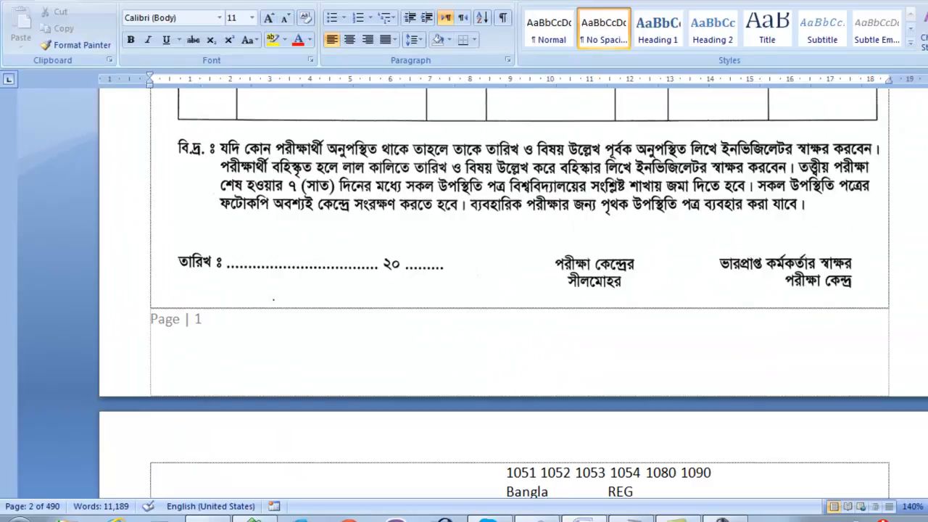
{"action": "left_click", "coordinate": [922, 121]}
{"action": "left_click_drag", "start_coordinate": [922, 124], "coordinate": [921, 124]}
{"action": "left_click", "coordinate": [921, 118]}
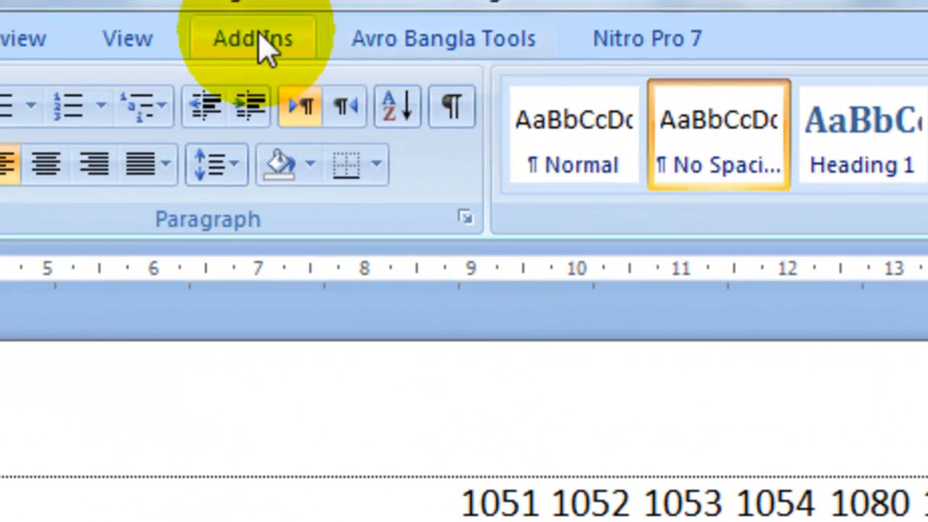
{"action": "left_click", "coordinate": [314, 35]}
{"action": "left_click", "coordinate": [440, 40]}
{"action": "left_click", "coordinate": [645, 41]}
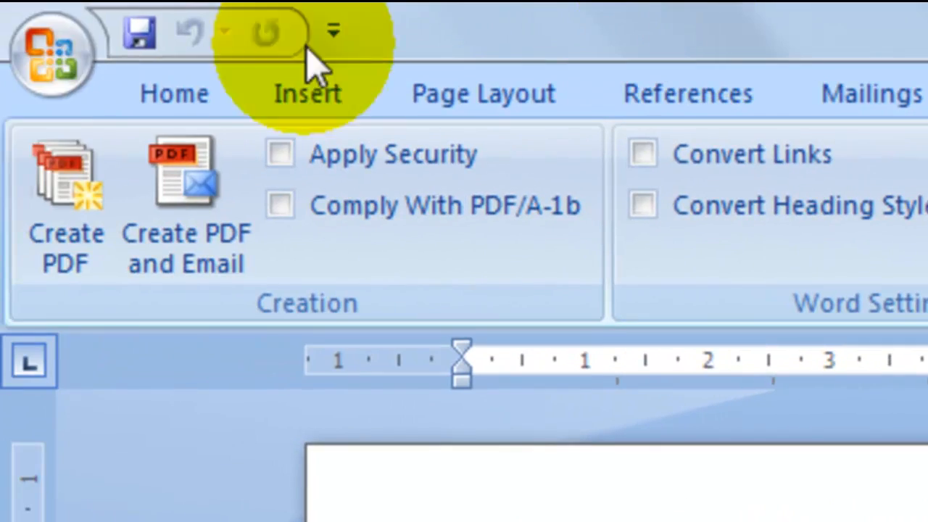
Turn on Show Developer tab in the Ribbon in Word Options and confirm.
{"action": "left_click", "coordinate": [58, 50]}
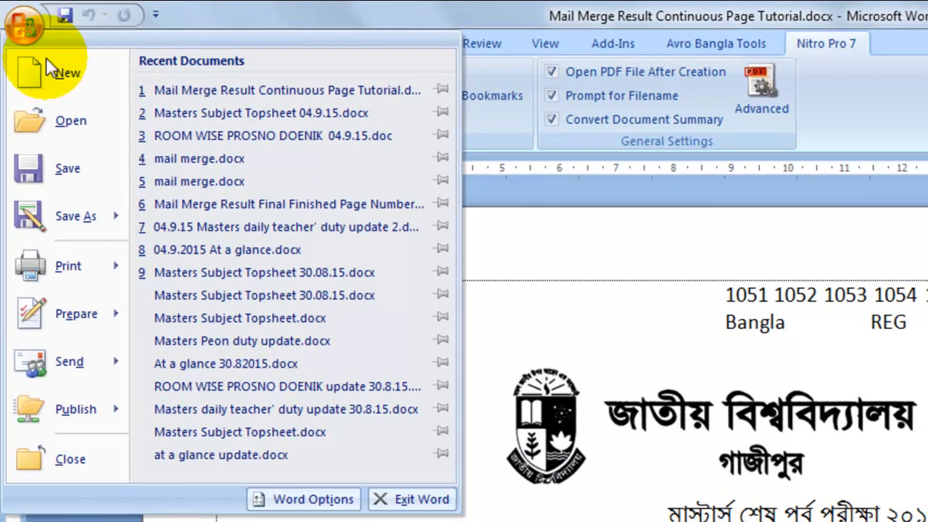
{"action": "left_click", "coordinate": [314, 498]}
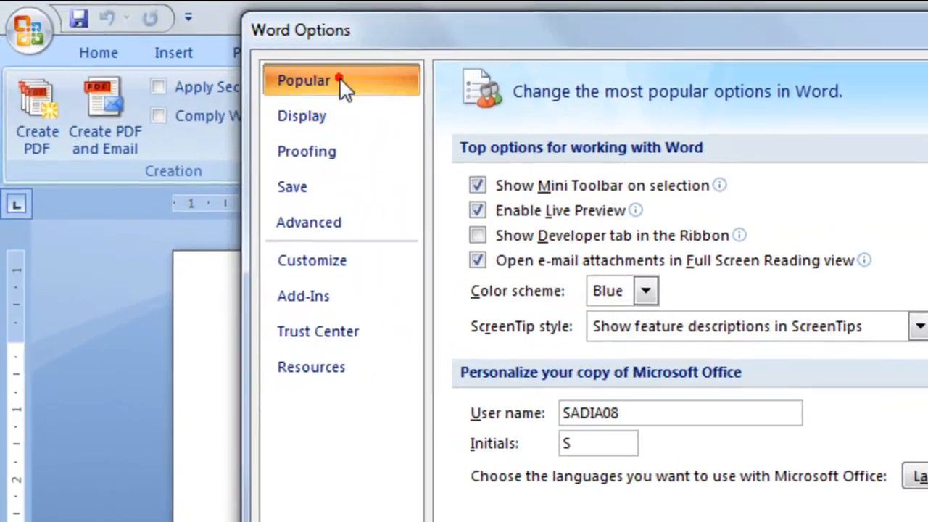
{"action": "left_click", "coordinate": [281, 64]}
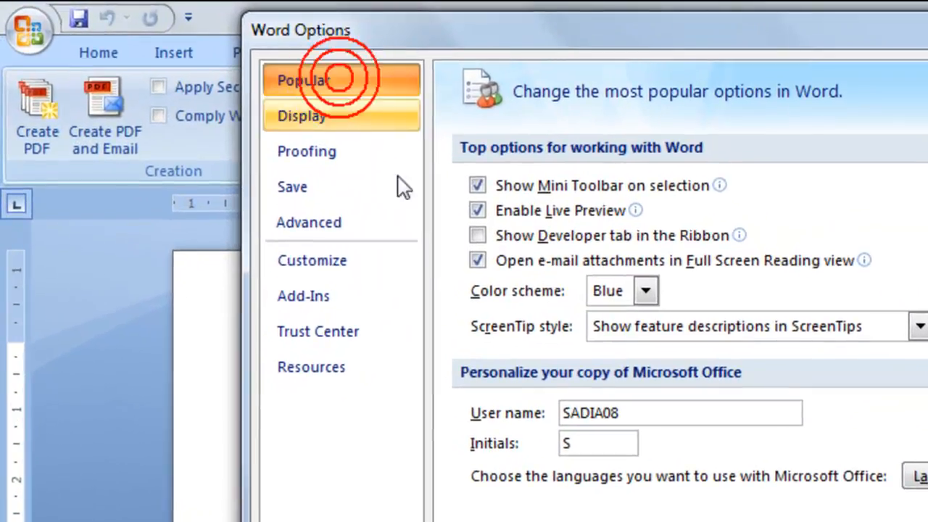
{"action": "left_click", "coordinate": [477, 234]}
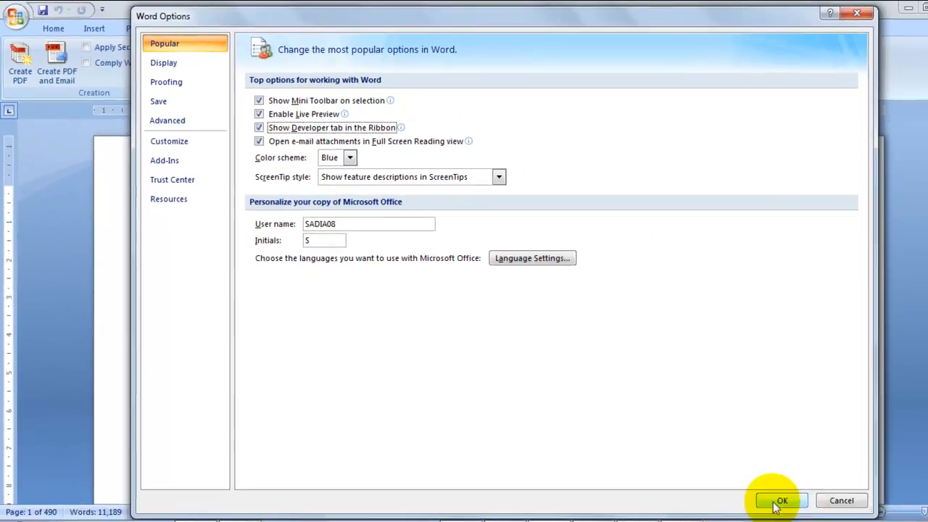
{"action": "left_click", "coordinate": [778, 500]}
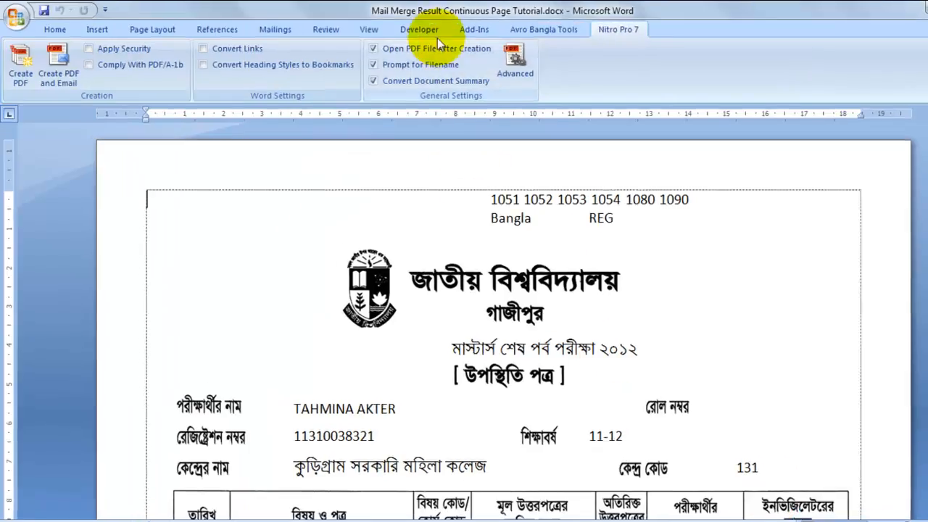
Open the Visual Basic editor from the Developer tab and insert a new module.
{"action": "left_click", "coordinate": [430, 32]}
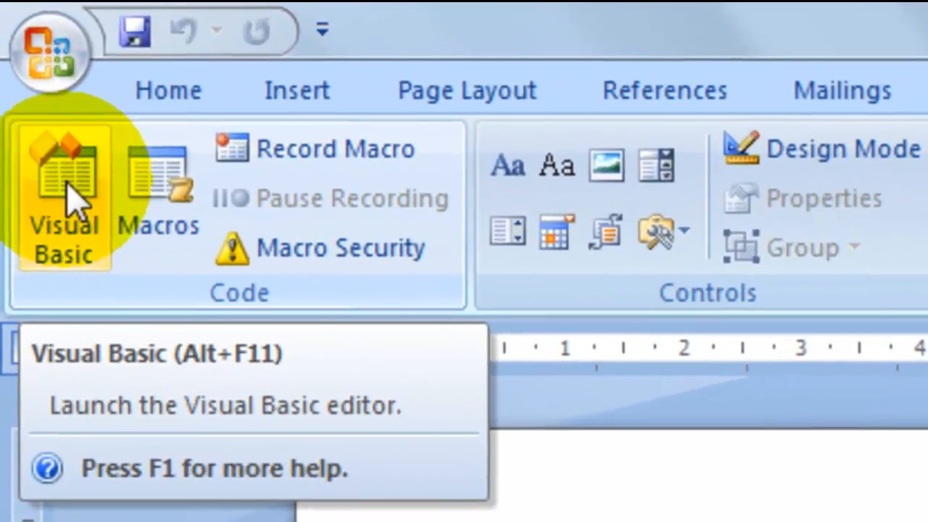
{"action": "left_click", "coordinate": [38, 106]}
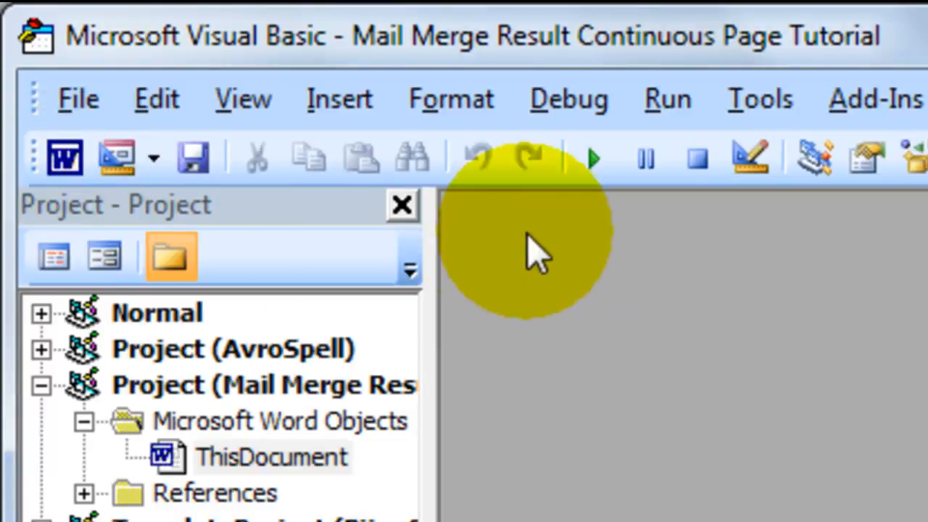
{"action": "left_click", "coordinate": [338, 116]}
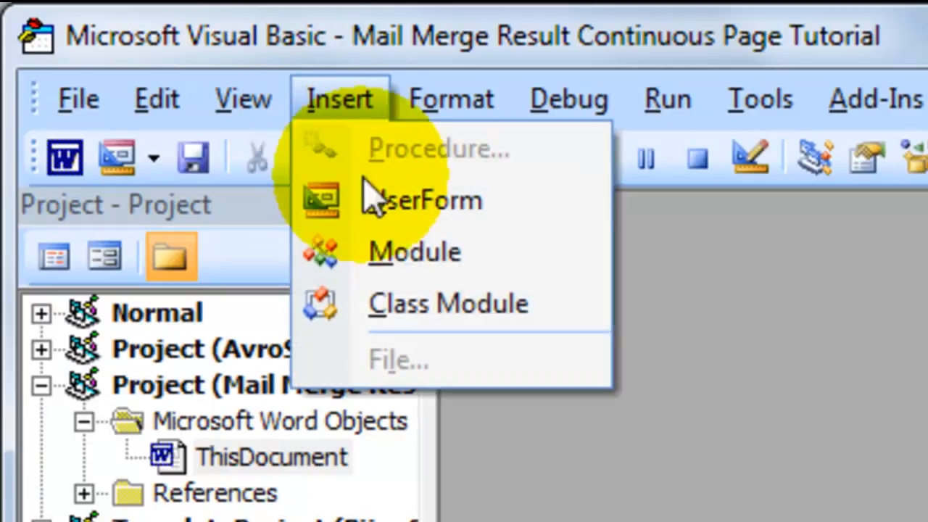
{"action": "left_click", "coordinate": [415, 253]}
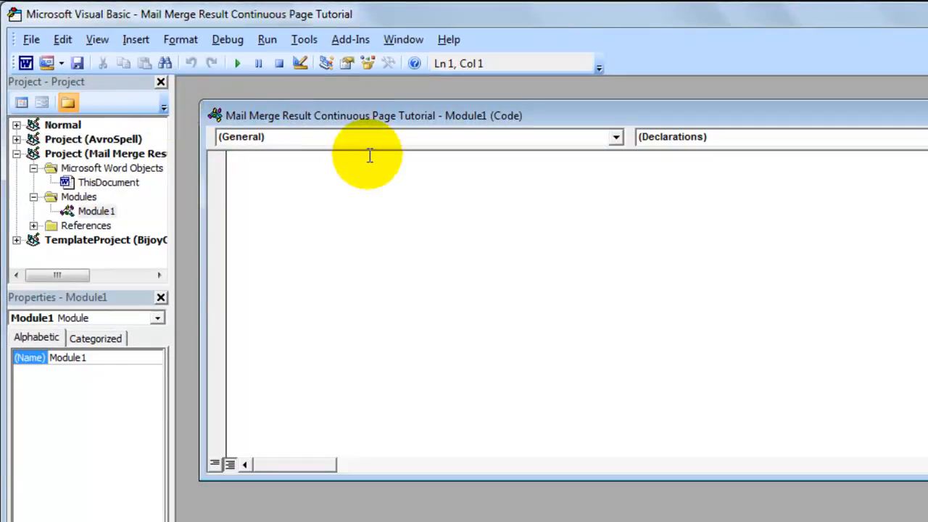
Copy the ContinuePageNumbers macro code from the Notepad file and paste it into the new module.
{"action": "left_click", "coordinate": [426, 217]}
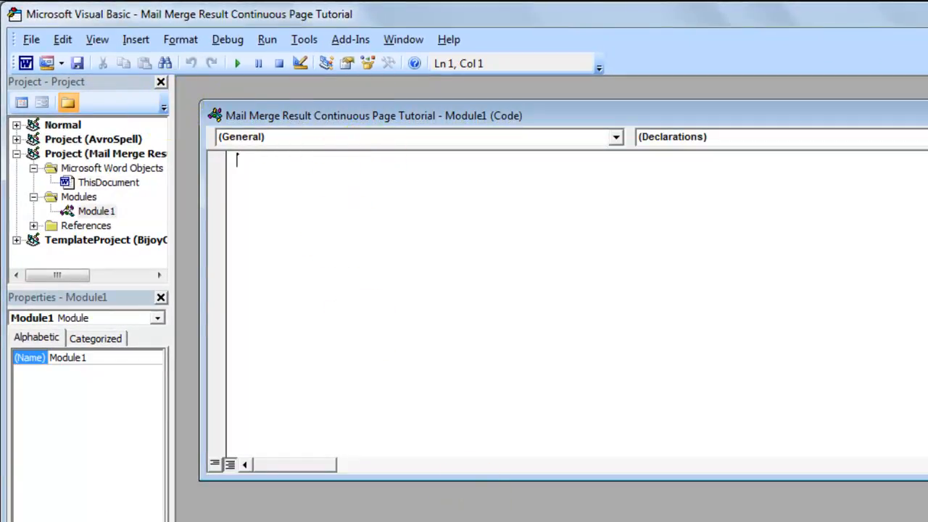
{"action": "left_click", "coordinate": [749, 516]}
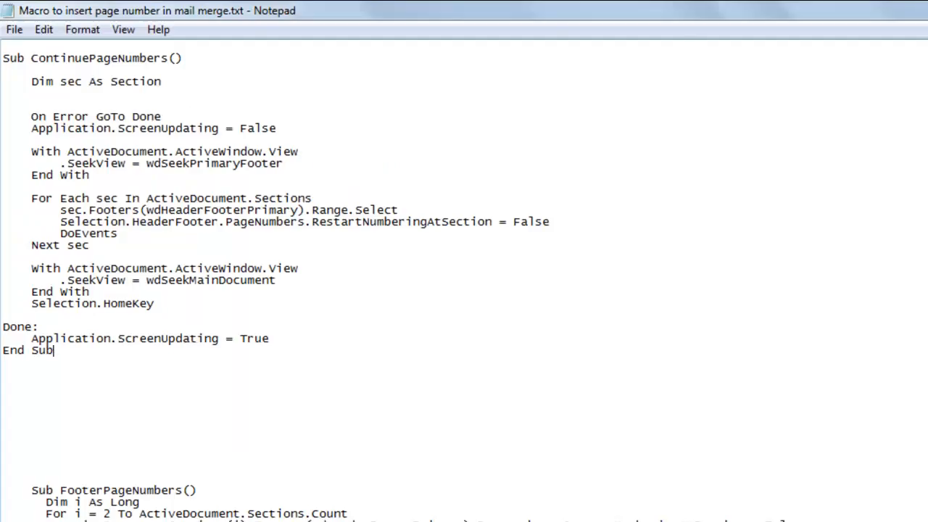
{"action": "left_click_drag", "start_coordinate": [80, 459], "coordinate": [3, 21]}
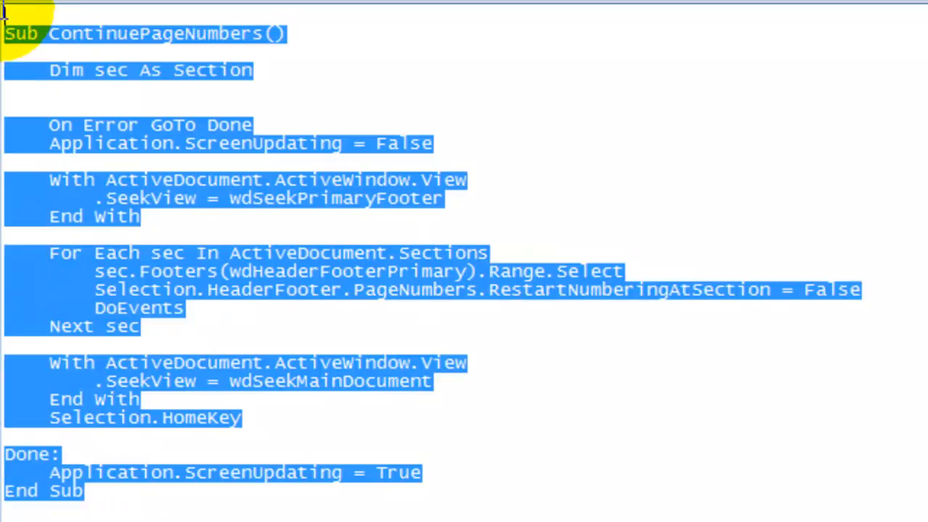
{"action": "right_click", "coordinate": [98, 140]}
{"action": "left_click", "coordinate": [211, 232]}
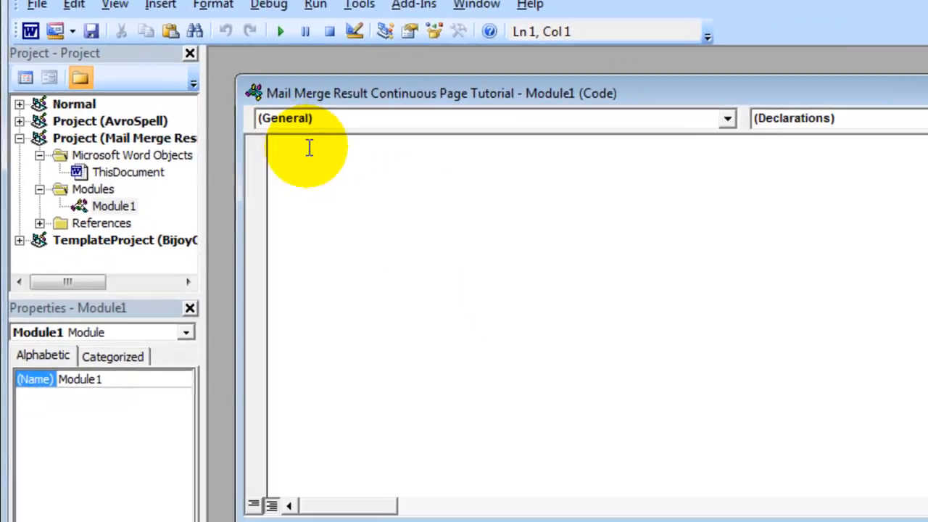
{"action": "right_click", "coordinate": [309, 147]}
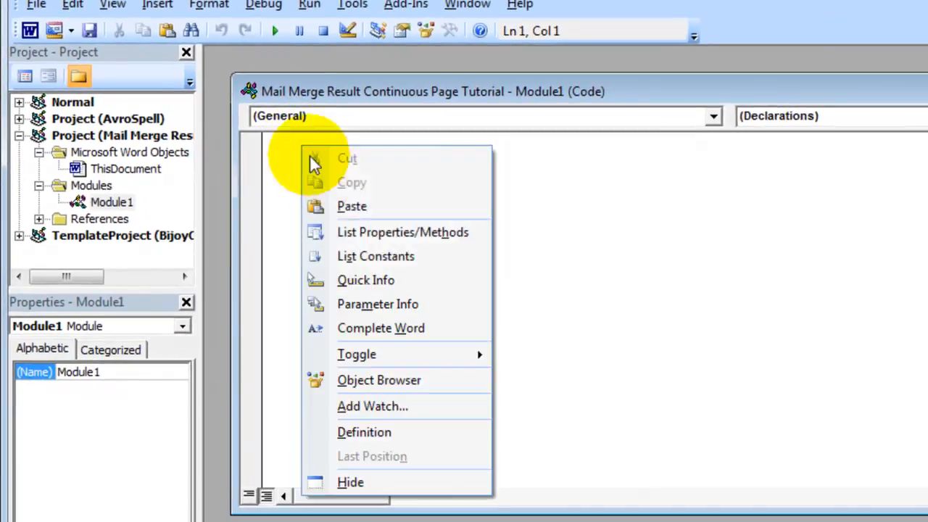
{"action": "left_click", "coordinate": [387, 207]}
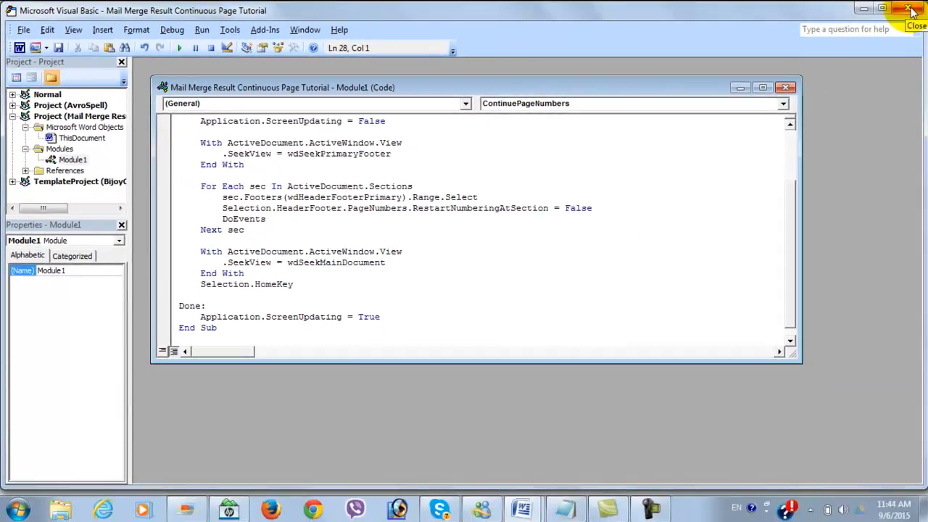
Close the Visual Basic editor and run the ContinuePageNumbers macro from the Macros dialog.
{"action": "left_click", "coordinate": [911, 9]}
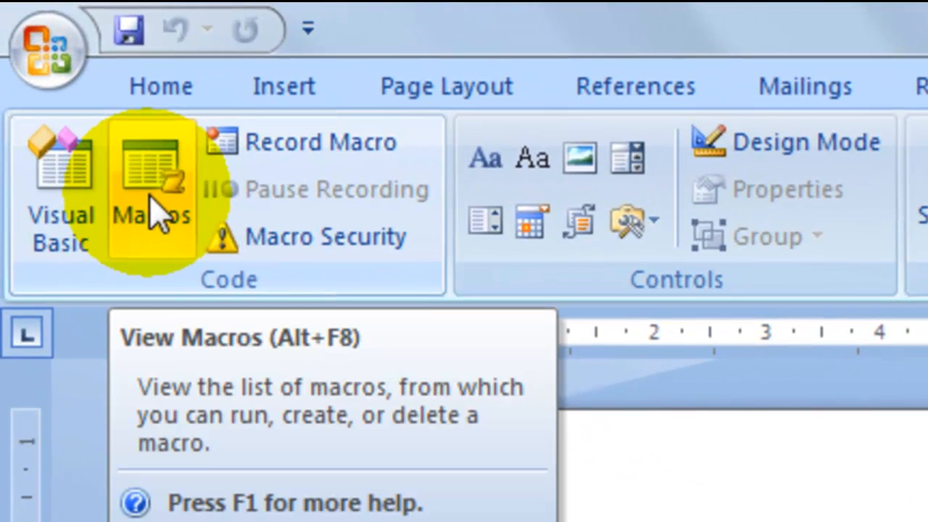
{"action": "left_click", "coordinate": [48, 60]}
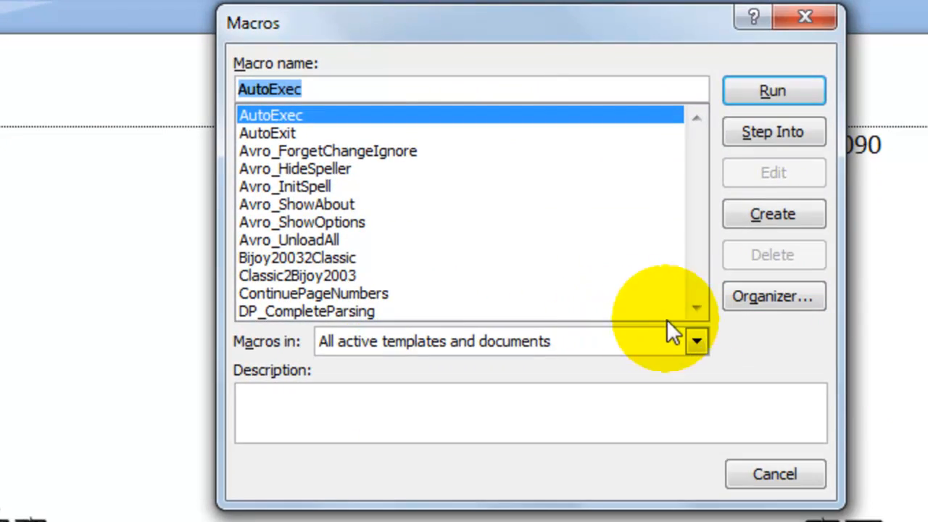
{"action": "left_click", "coordinate": [695, 310]}
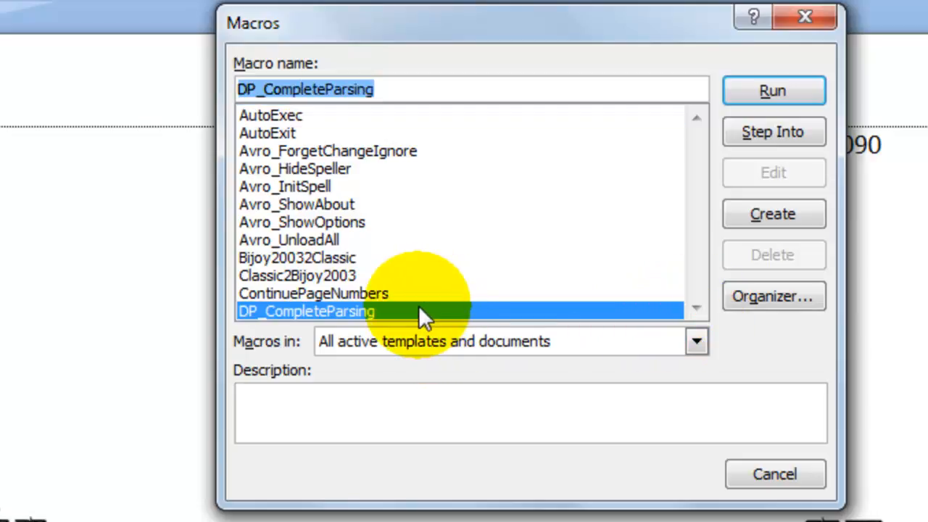
{"action": "left_click", "coordinate": [361, 292]}
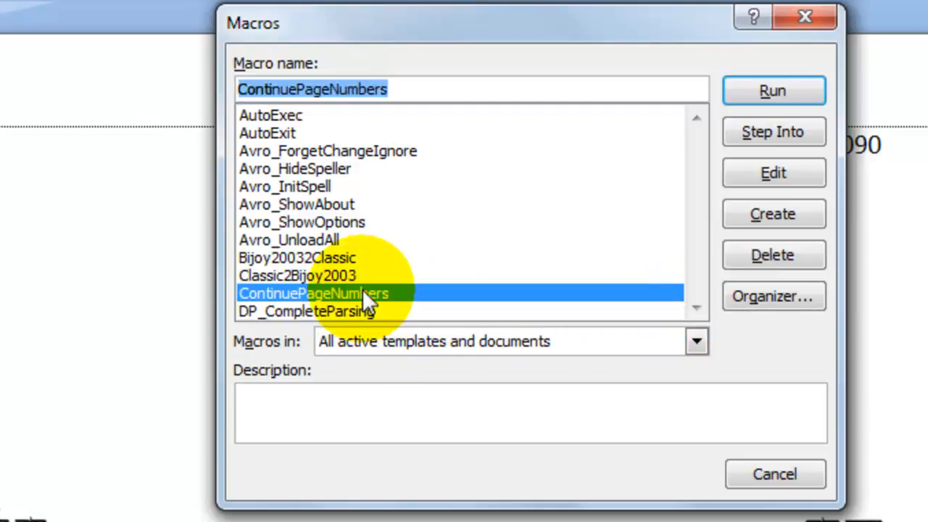
{"action": "left_click", "coordinate": [772, 82]}
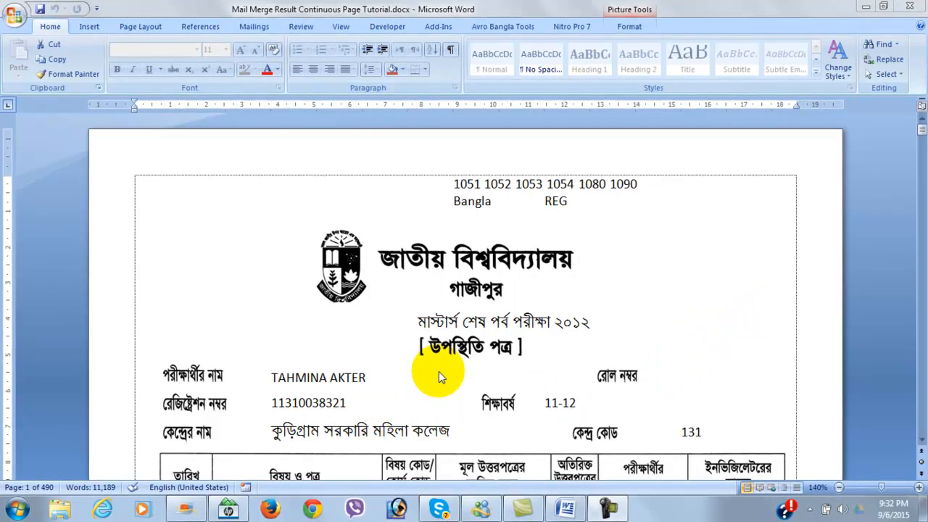
Scroll through the document to the last page to examine the footer page numbers.
{"action": "left_click", "coordinate": [438, 372]}
{"action": "scroll", "coordinate": [559, 327], "scroll_direction": "down", "scroll_amount": 6}
{"action": "scroll", "coordinate": [492, 374], "scroll_direction": "down", "scroll_amount": 8}
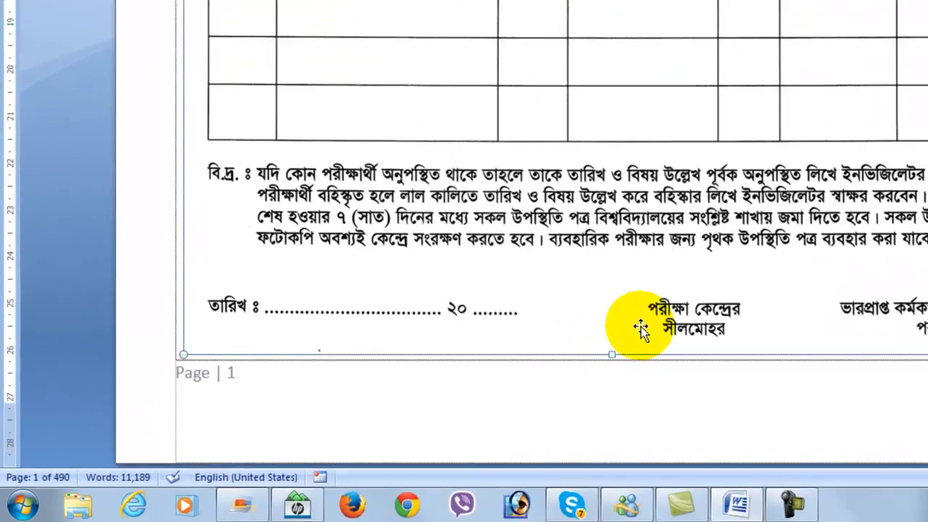
{"action": "scroll", "coordinate": [640, 328], "scroll_direction": "down", "scroll_amount": 10}
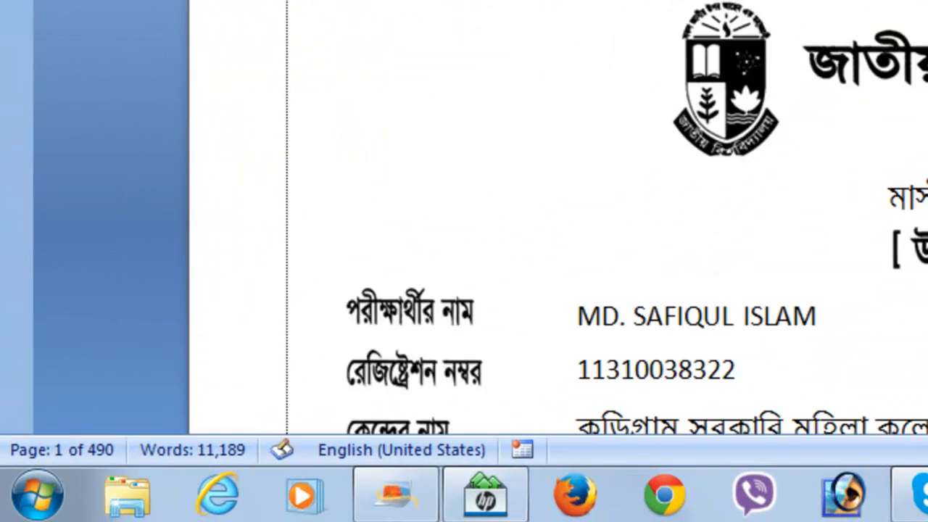
{"action": "scroll", "coordinate": [631, 254], "scroll_direction": "down", "scroll_amount": 8}
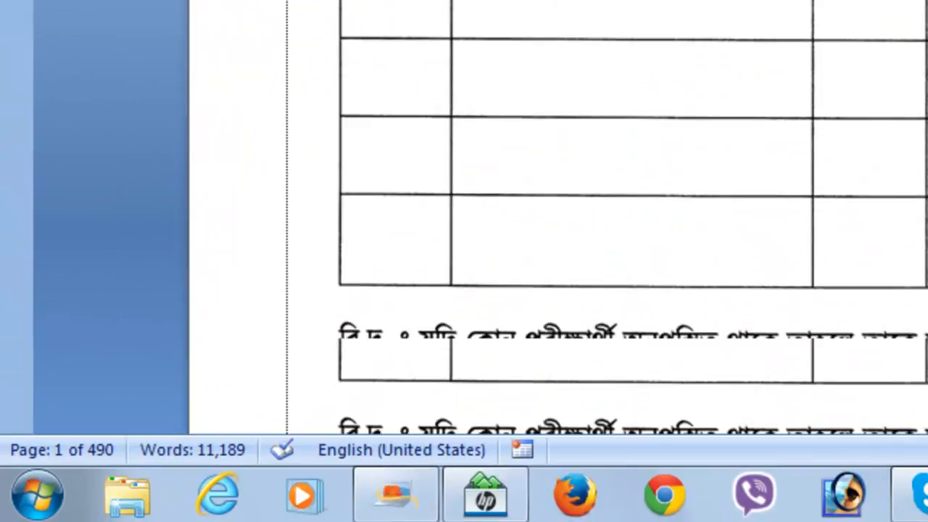
{"action": "scroll", "coordinate": [559, 253], "scroll_direction": "down", "scroll_amount": 5}
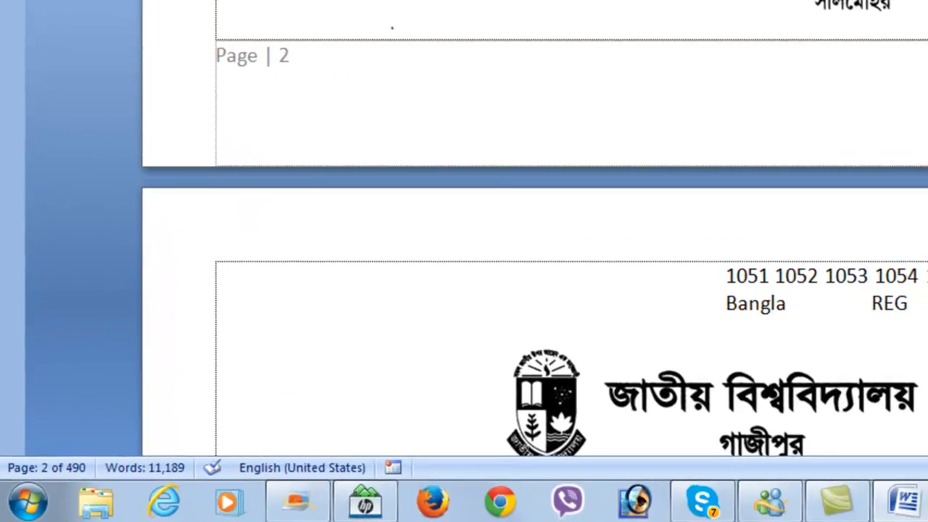
{"action": "scroll", "coordinate": [537, 253], "scroll_direction": "down", "scroll_amount": 10}
{"action": "key", "text": "ctrl+End"}
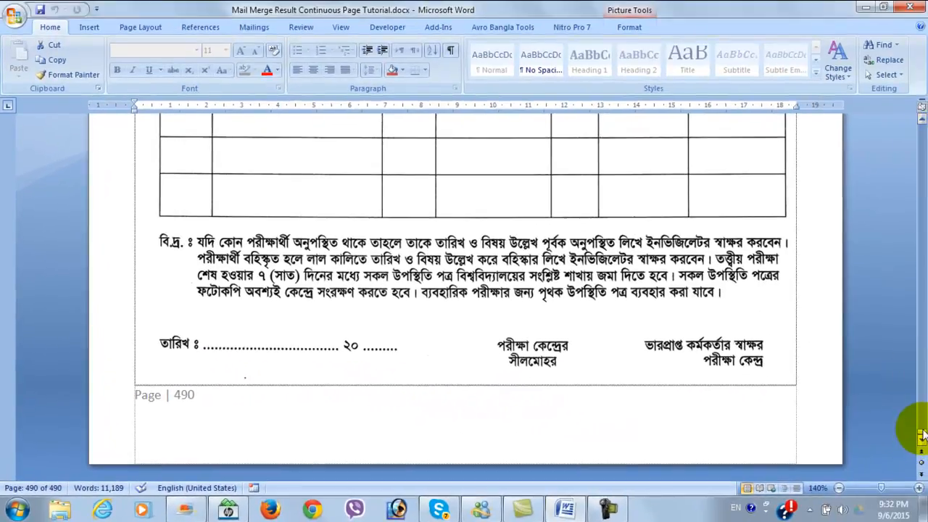
{"action": "left_click_drag", "start_coordinate": [911, 322], "coordinate": [922, 128]}
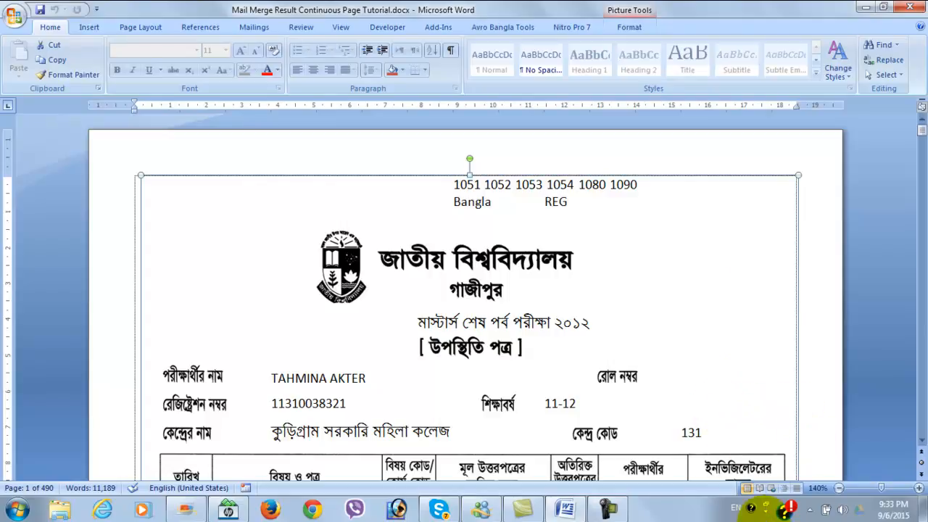
{"action": "left_click", "coordinate": [609, 510]}
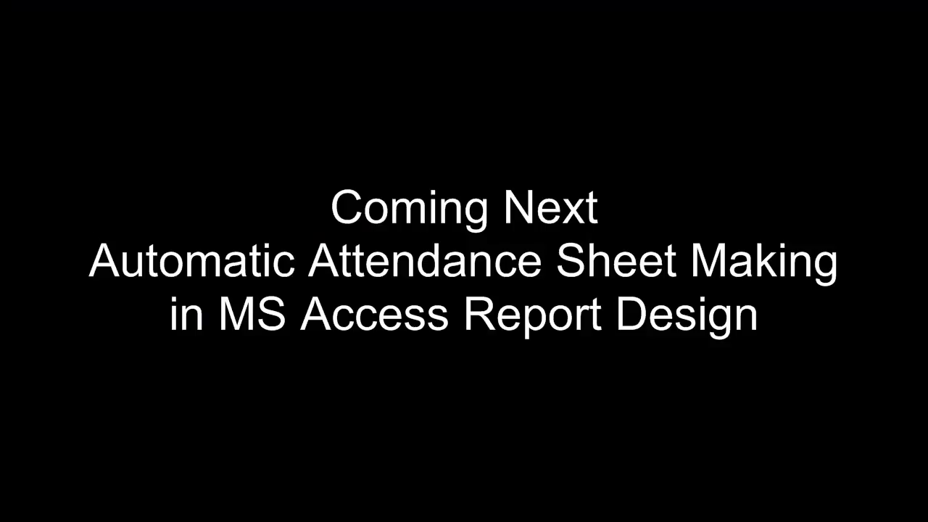